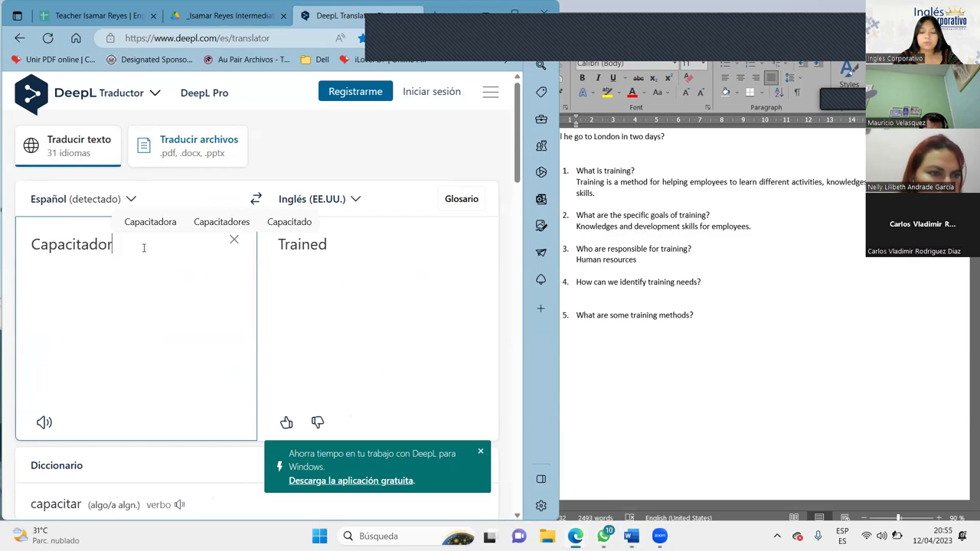
Check the alternative English translations of "Capacitador", then switch to the Word document and add ", a trainer." to the answer for question 3.
click(307, 245)
click(685, 320)
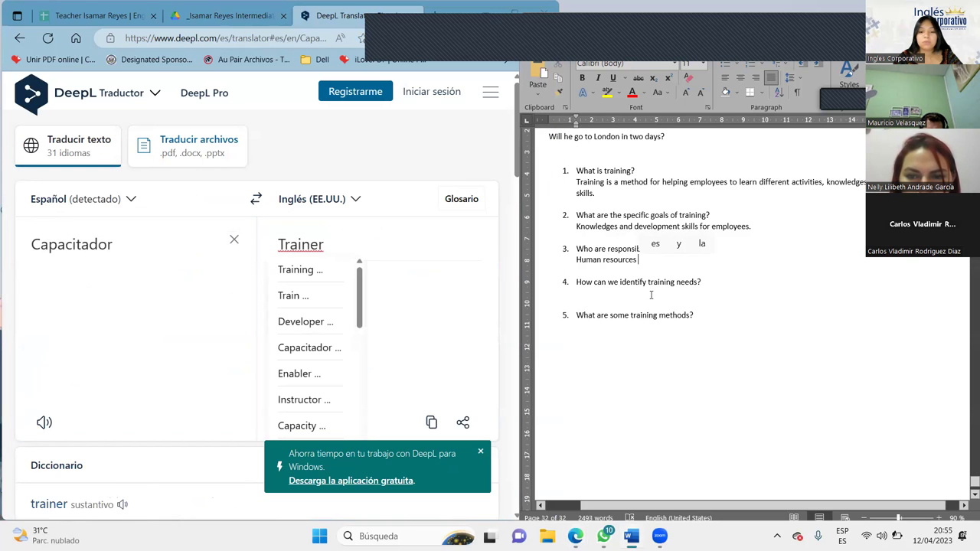
text(, a tr)
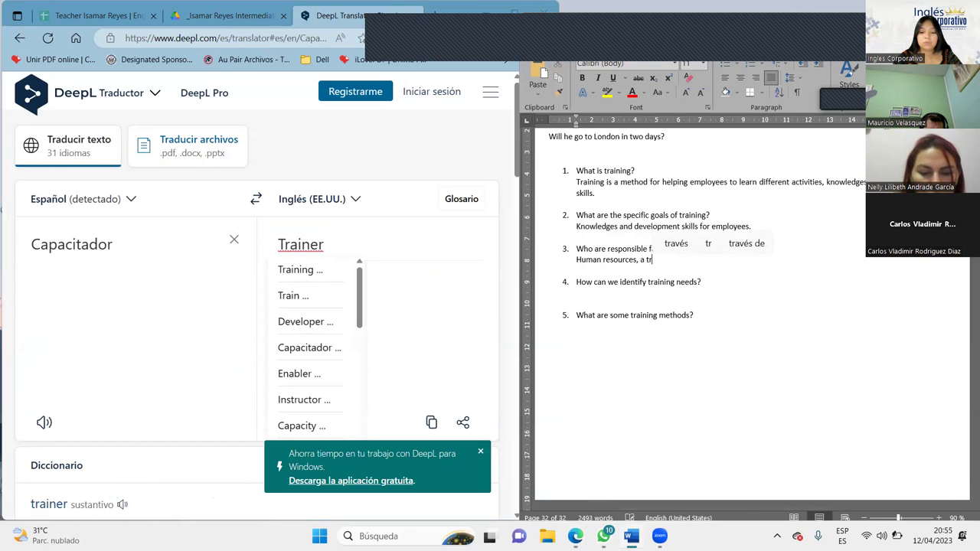
text(ainer.)
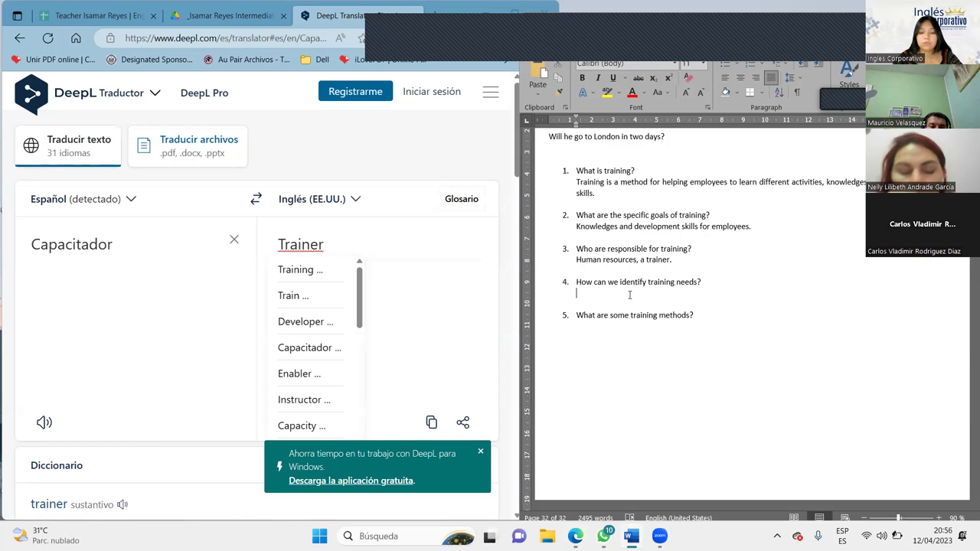
Start the answer under question 4, "How can we identify training needs?", with the word "Evaluation".
text(Evalua)
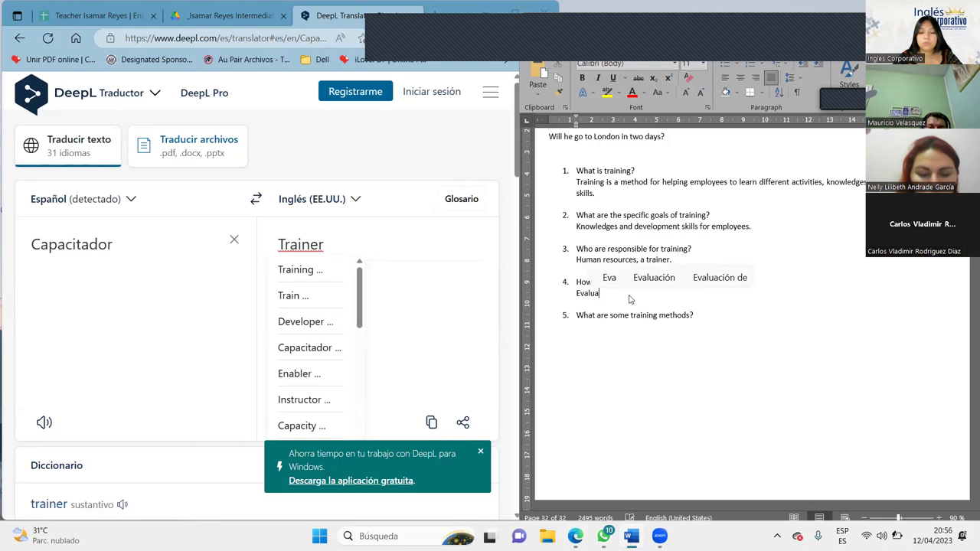
text(tion)
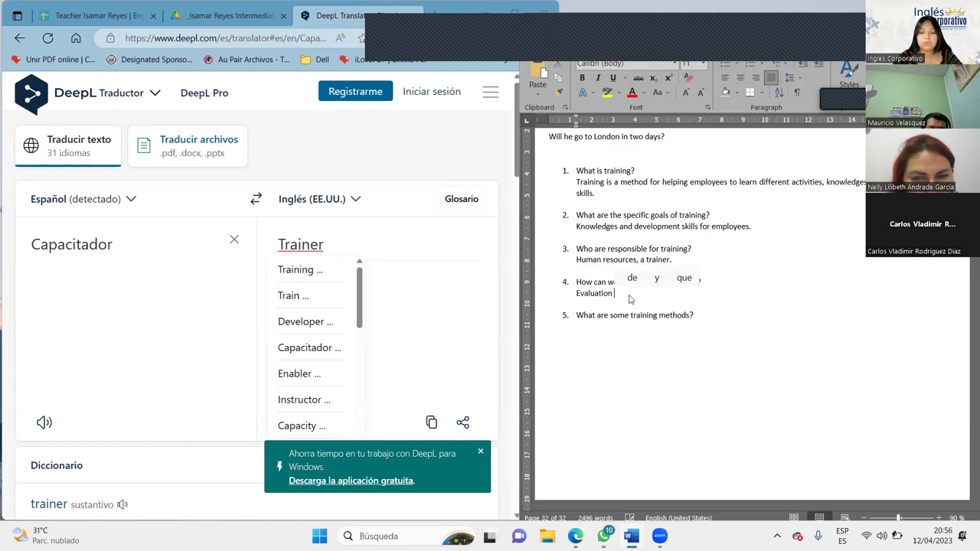
text(,)
key(BackSpace)
key(BackSpace)
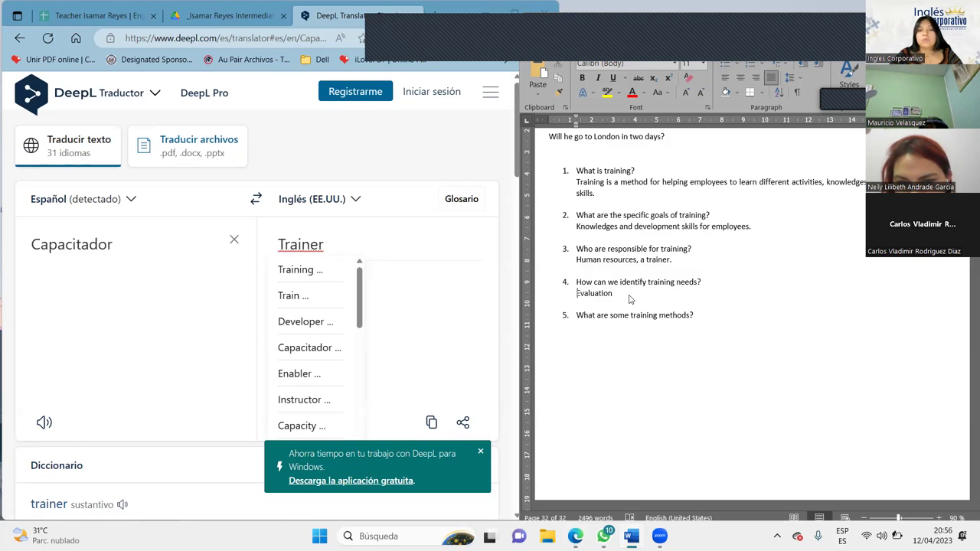
Reword the start of answer 4 to "Knowledges evaluation," with a lowercase "evaluation".
key(Home)
text(Kno)
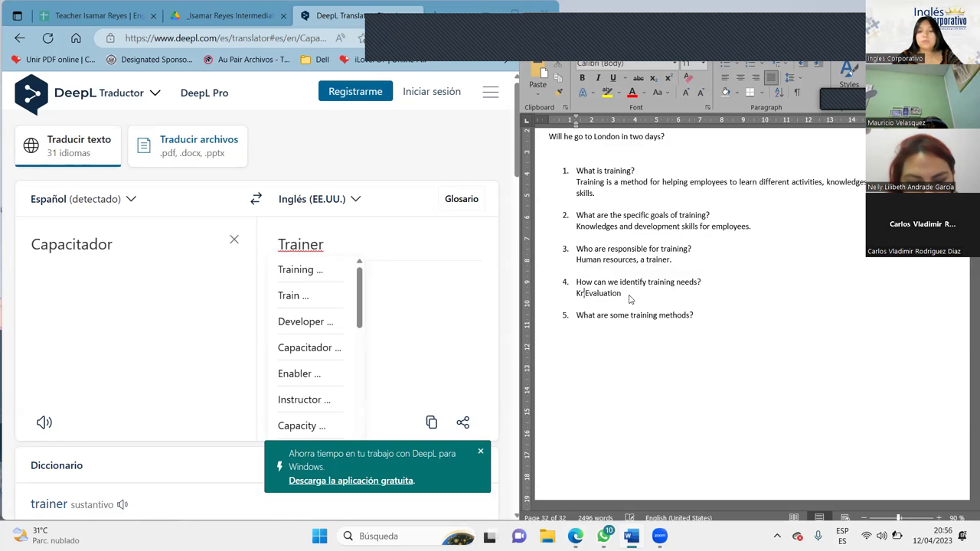
text(wledge)
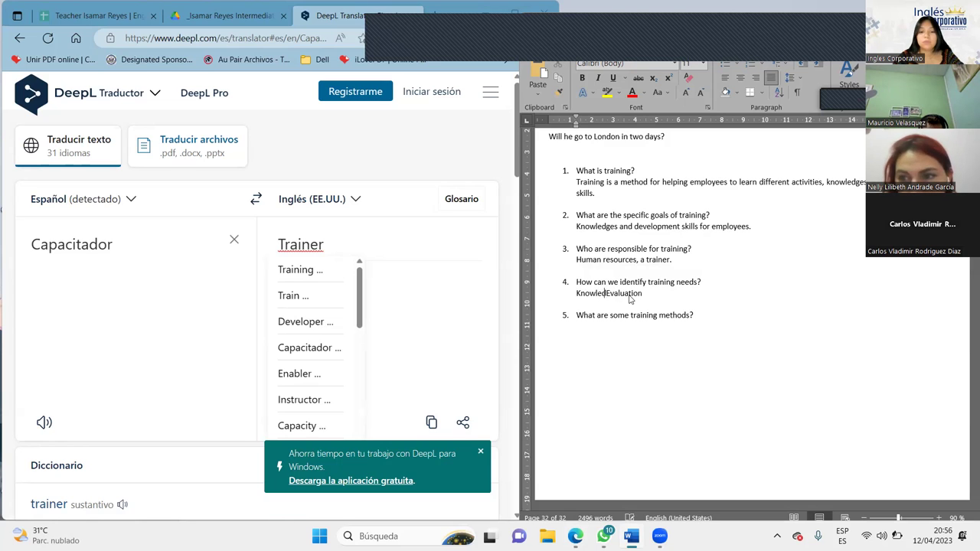
text(s)
key(Delete)
text(e)
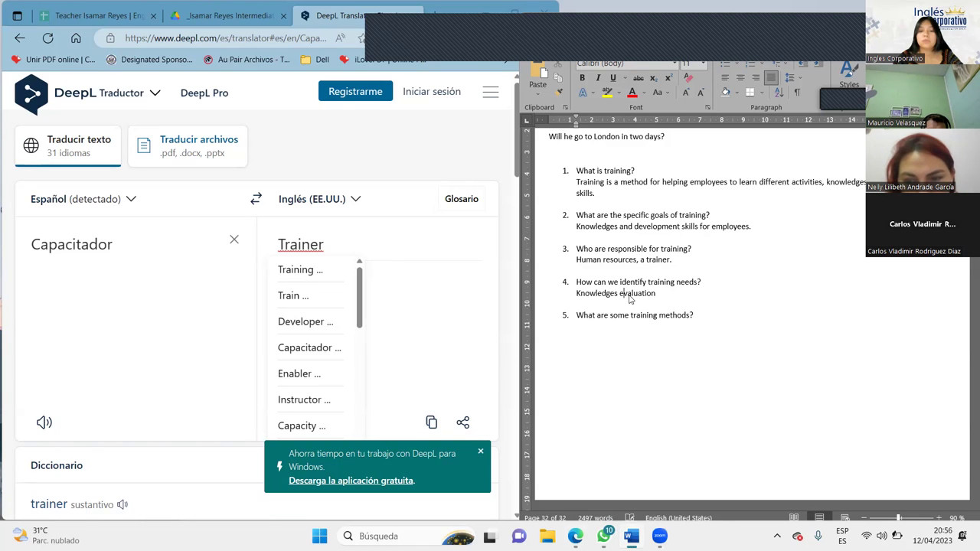
key(End)
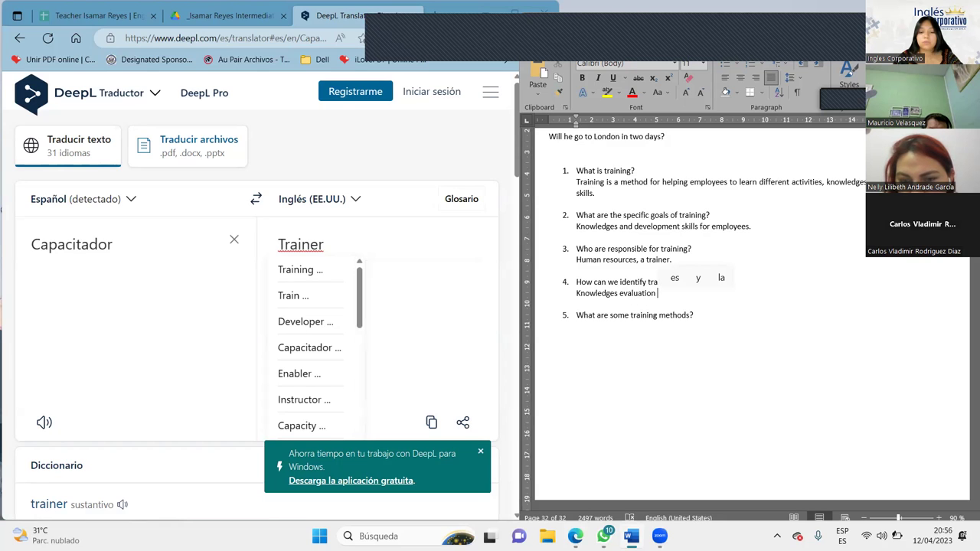
key(BackSpace)
text(,)
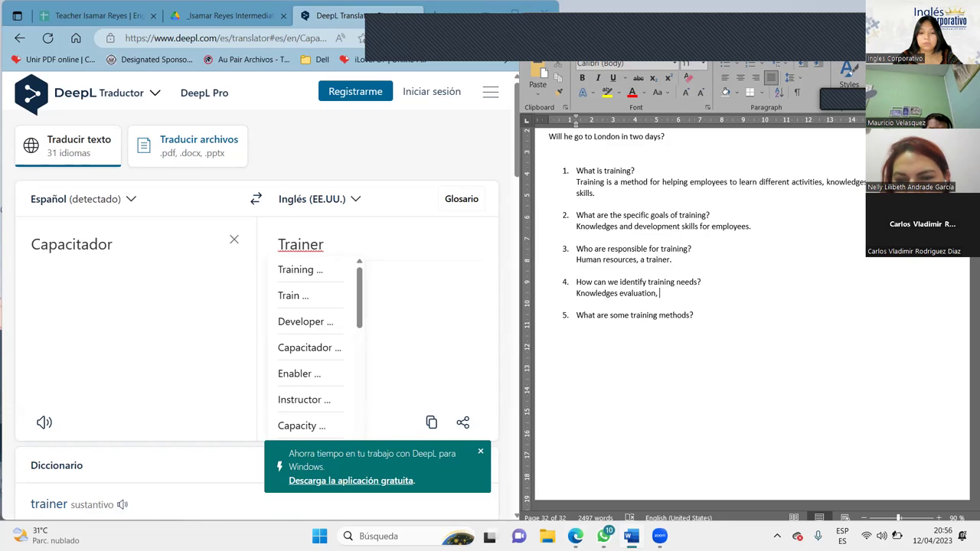
key(BackSpace)
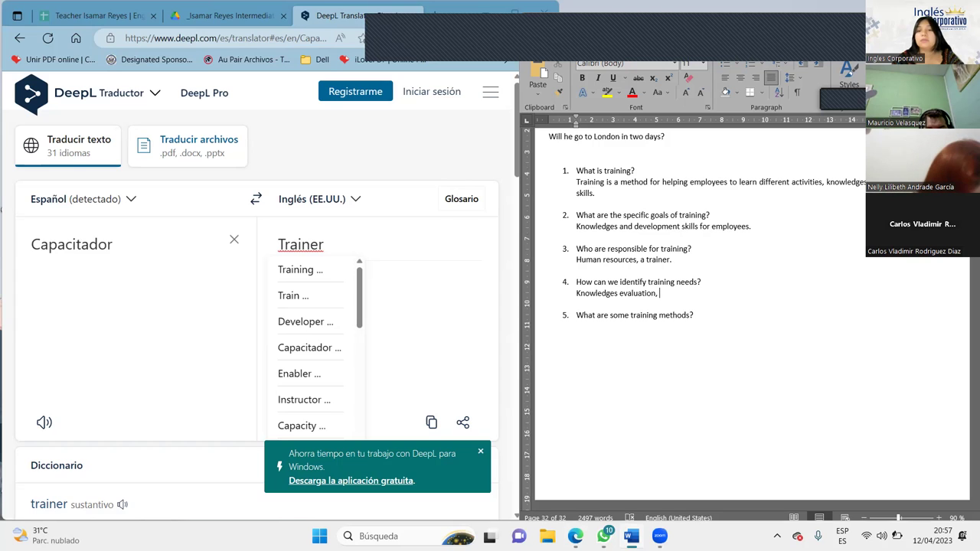
Complete answer 4 by adding "attitude, measures methods." after the comma.
text(atti)
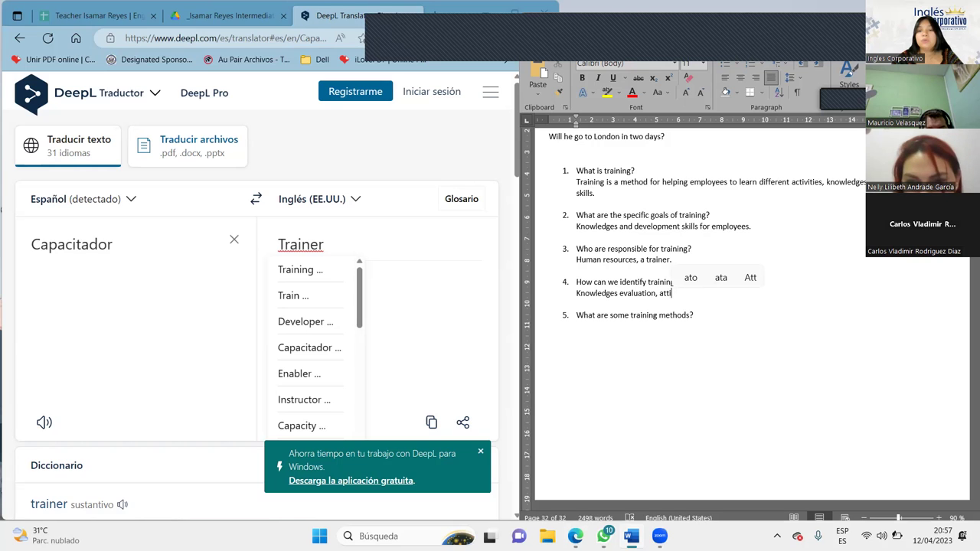
text(tud)
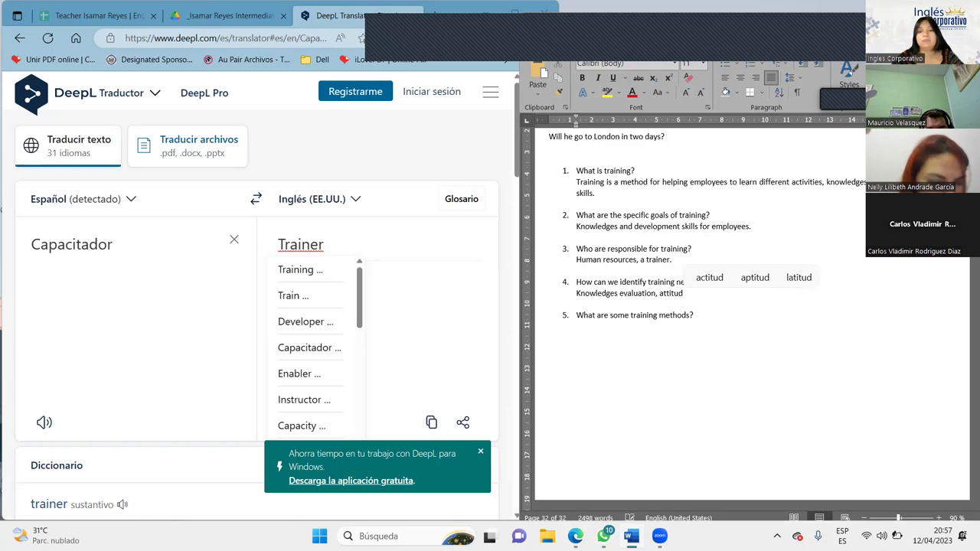
text(e)
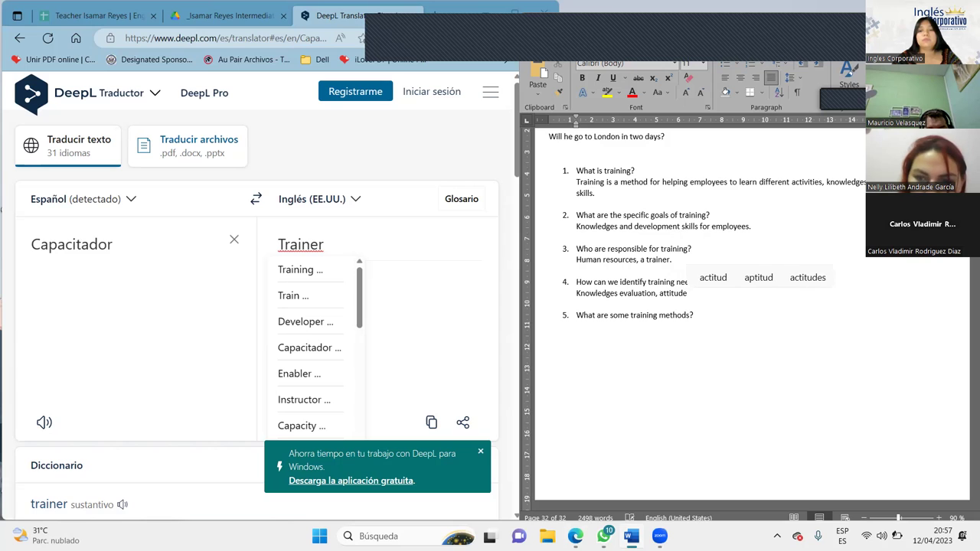
key(BackSpace)
text(,)
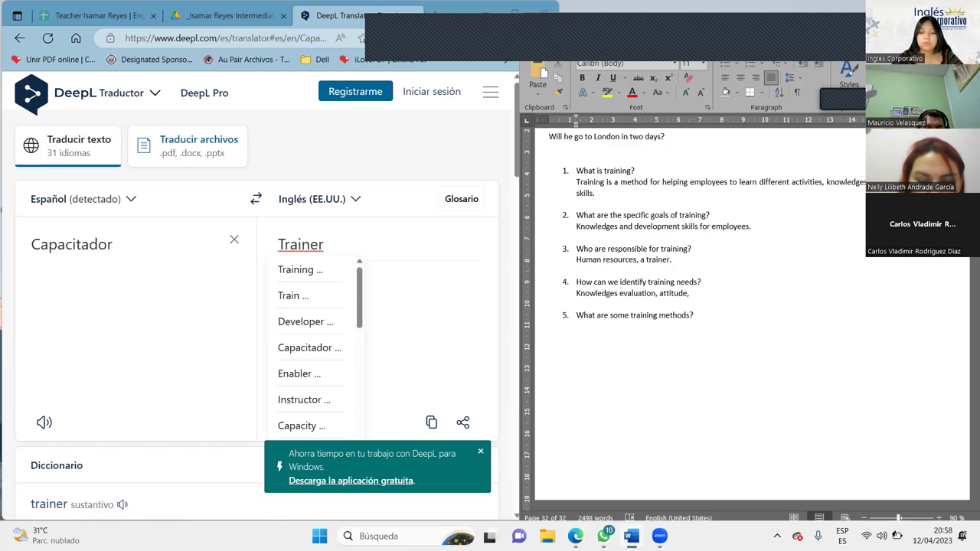
text(measures methods.)
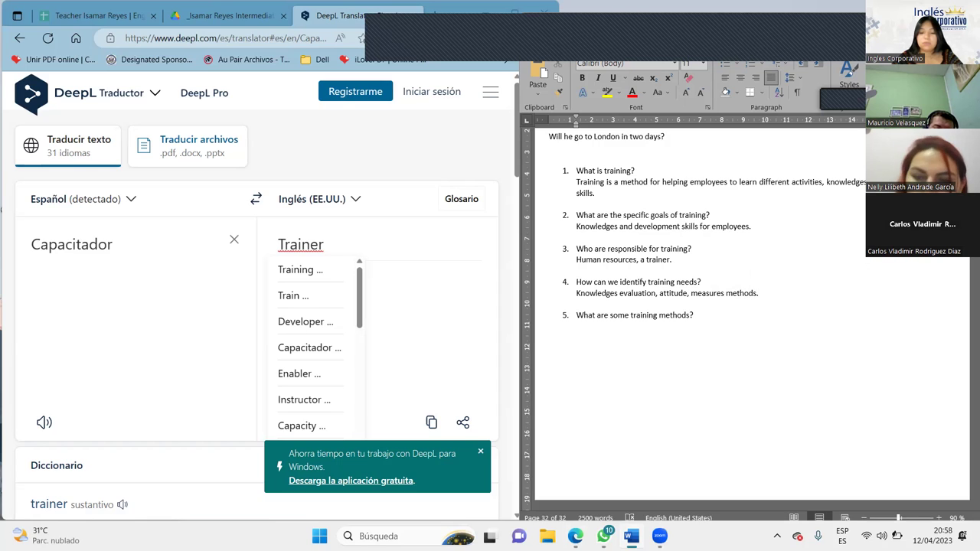
Begin an answer on a new line under question 5, "What are some training methods?", with "Conferences, practice,".
click(718, 315)
key(shift+Return)
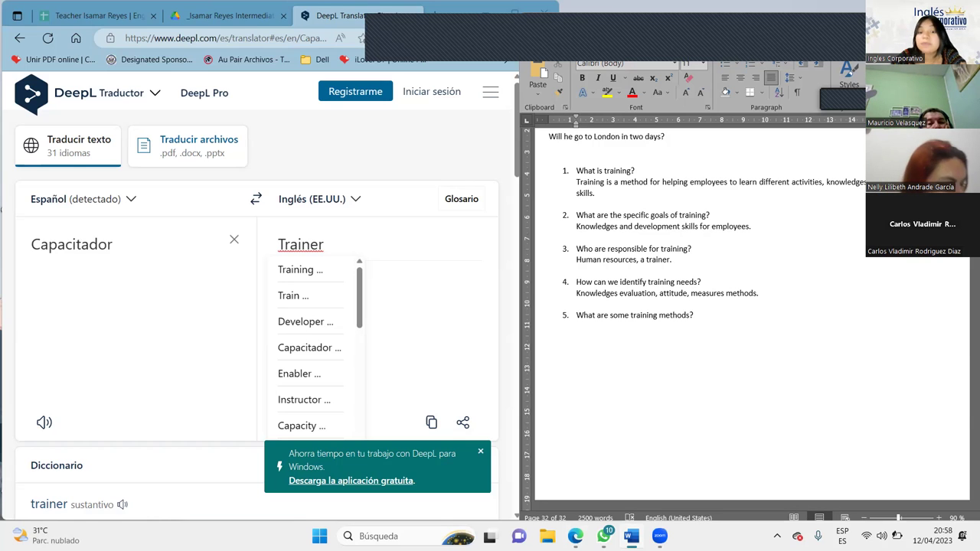
text(Conferences,)
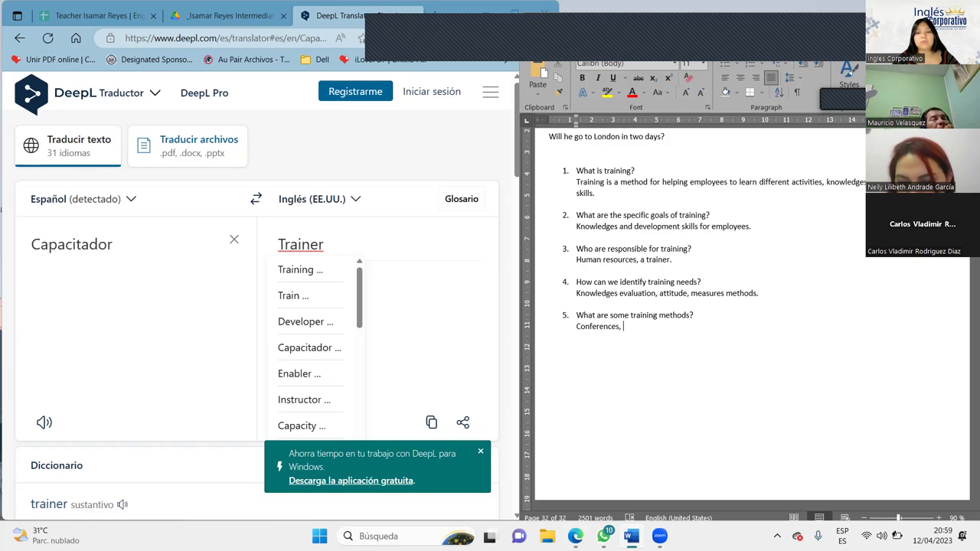
text(prac)
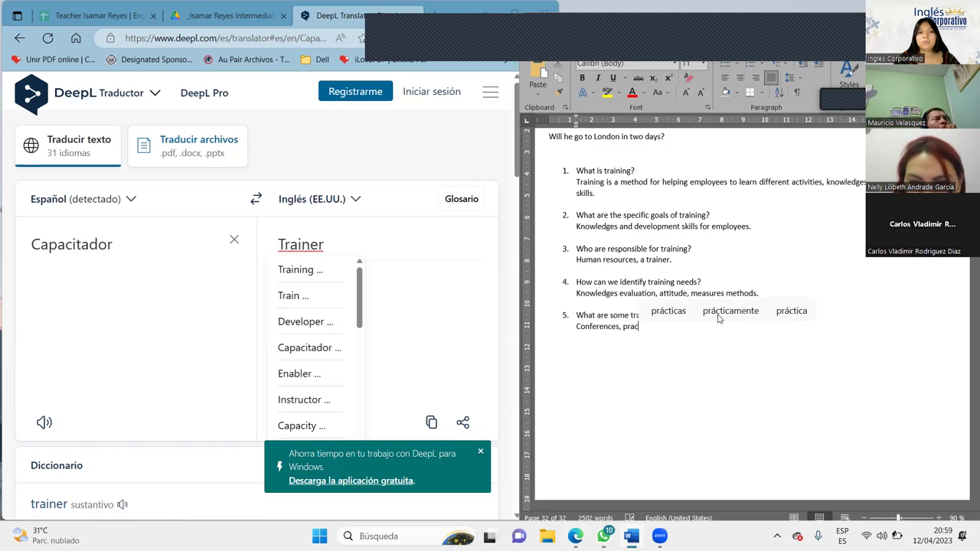
text(tice,)
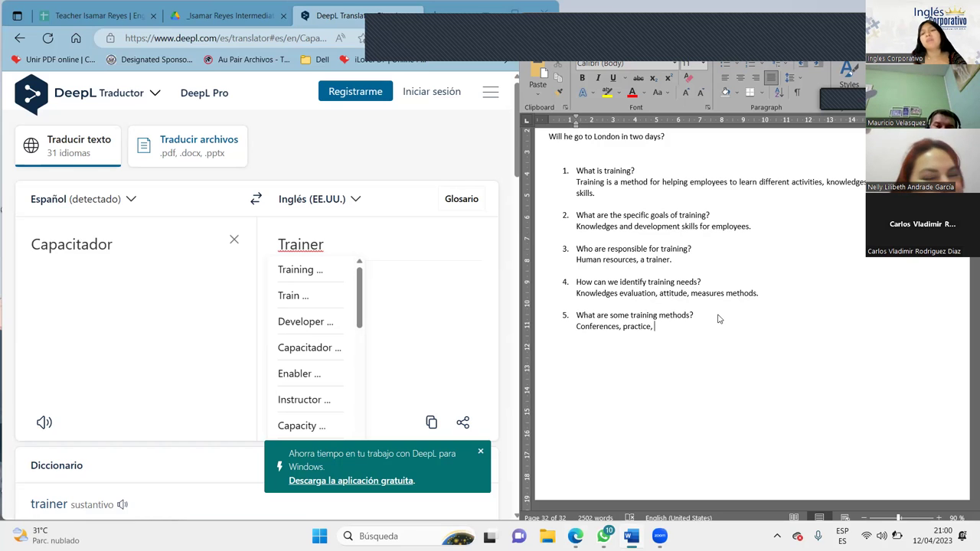
text(play)
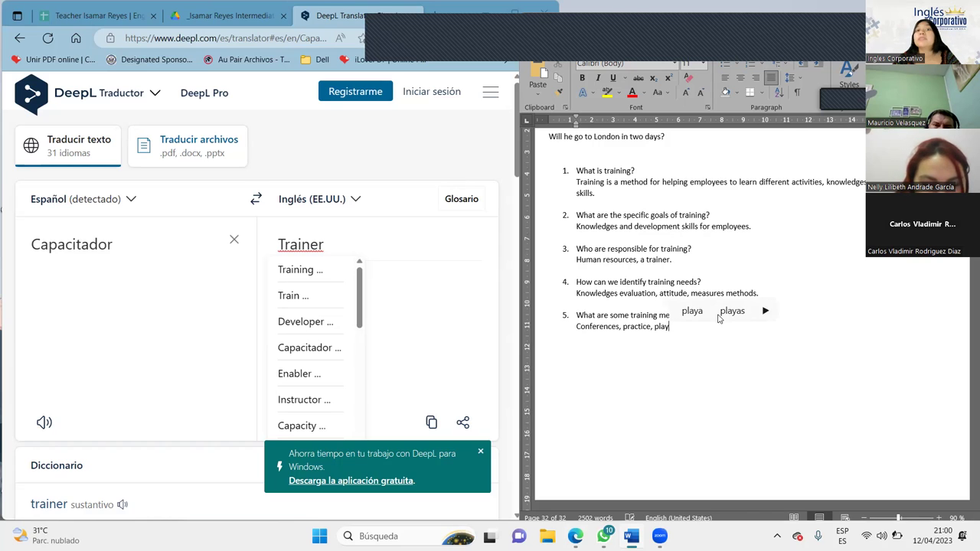
text(ing)
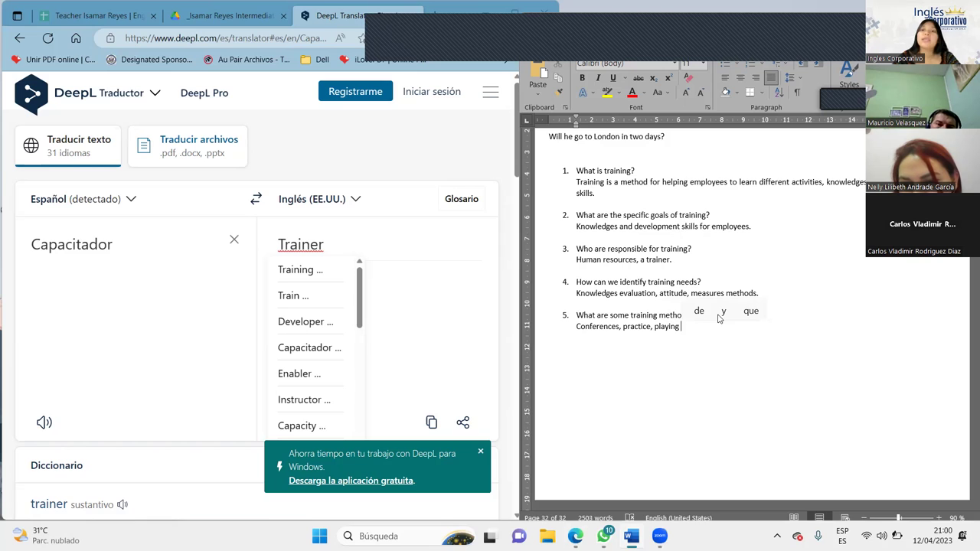
key(BackSpace)
key(BackSpace)
key(BackSpace)
key(BackSpace)
key(BackSpace)
key(BackSpace)
key(BackSpace)
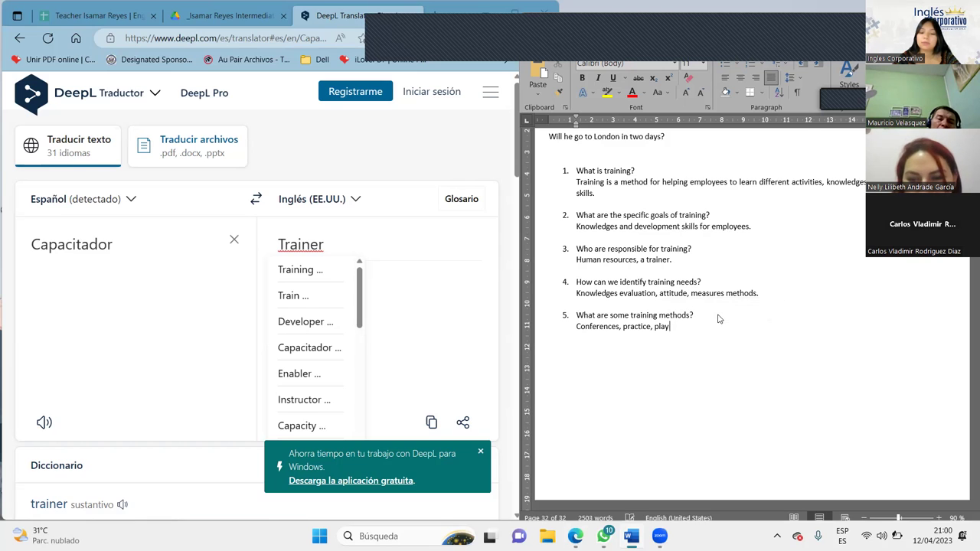
Add "educational games, work groups," to the list of training methods in answer 5.
text(edu)
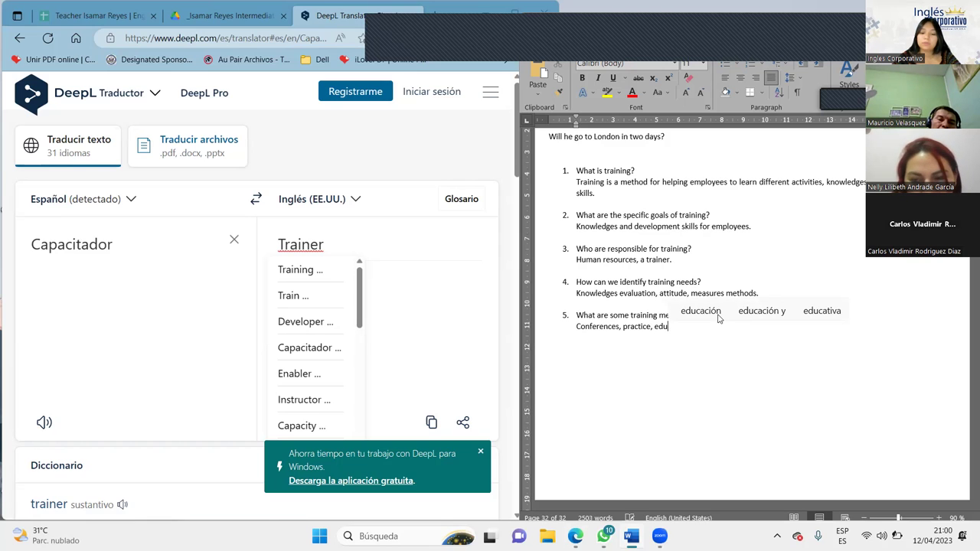
text(cat)
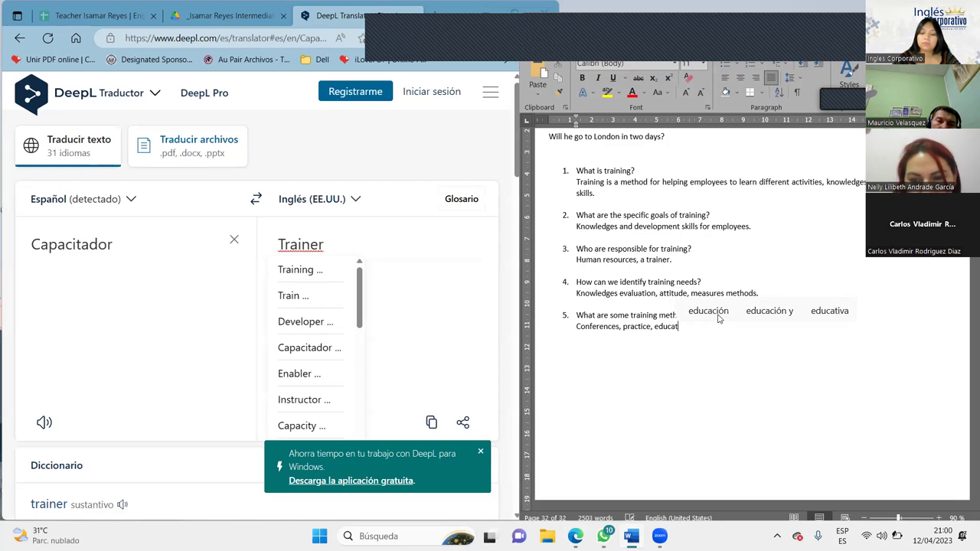
text(ional games,)
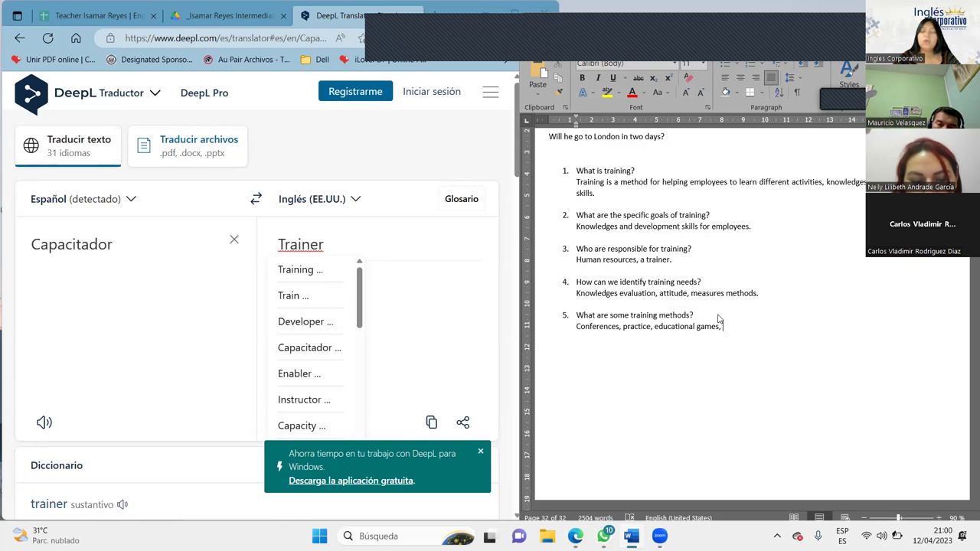
text( work)
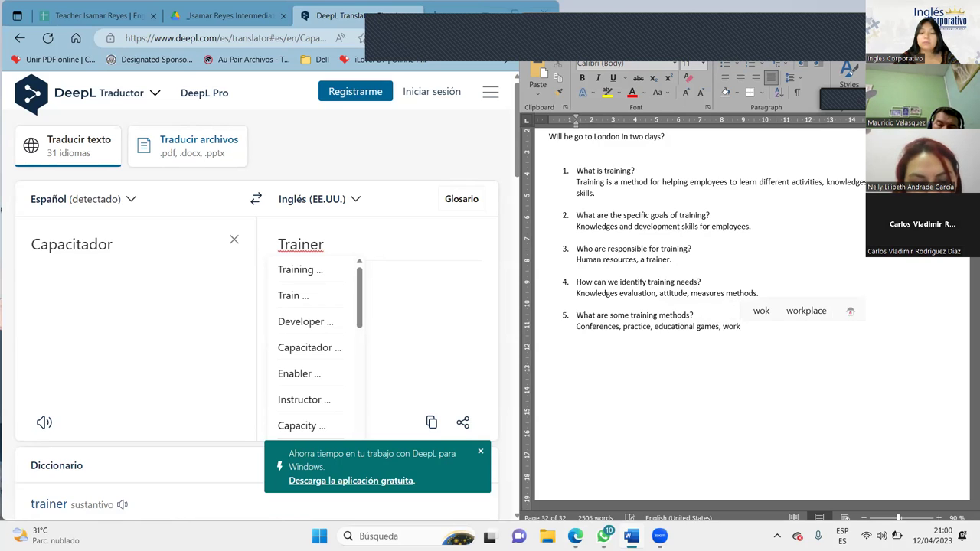
text( groups.)
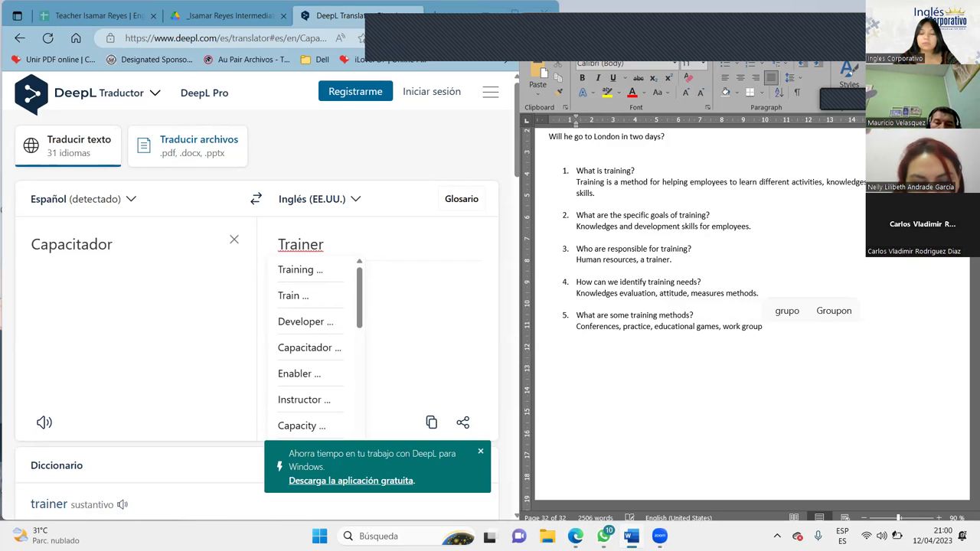
key(BackSpace)
text(,)
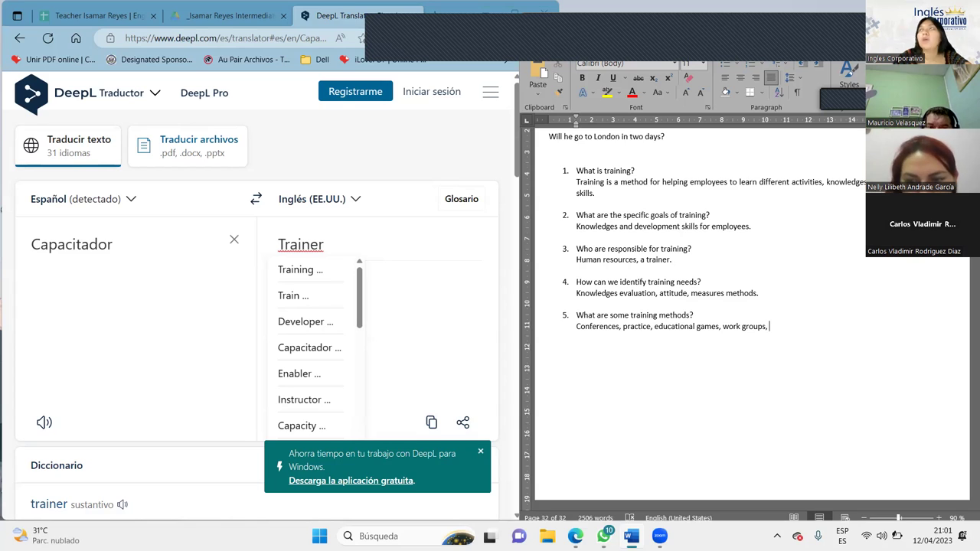
Add "online material," after "work groups," in answer 5.
text(online m)
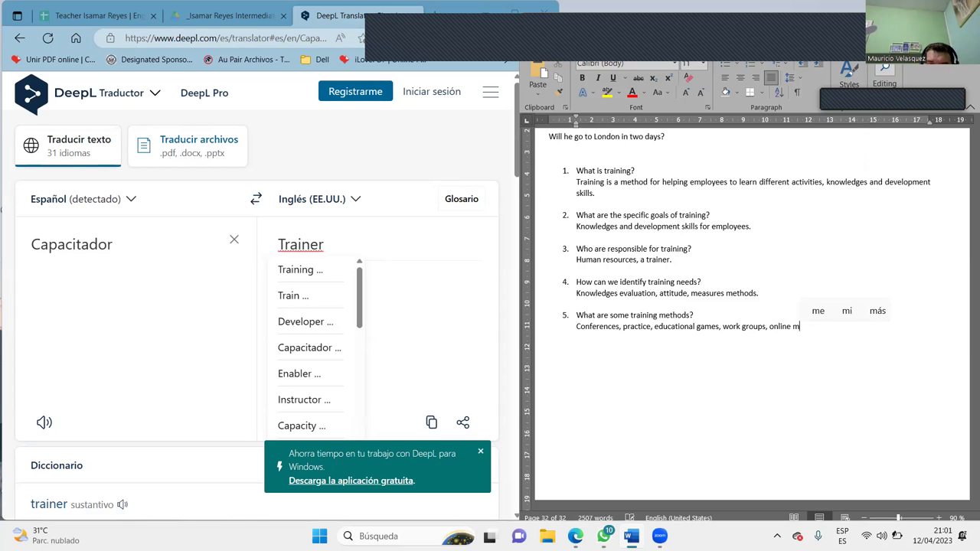
text(atie)
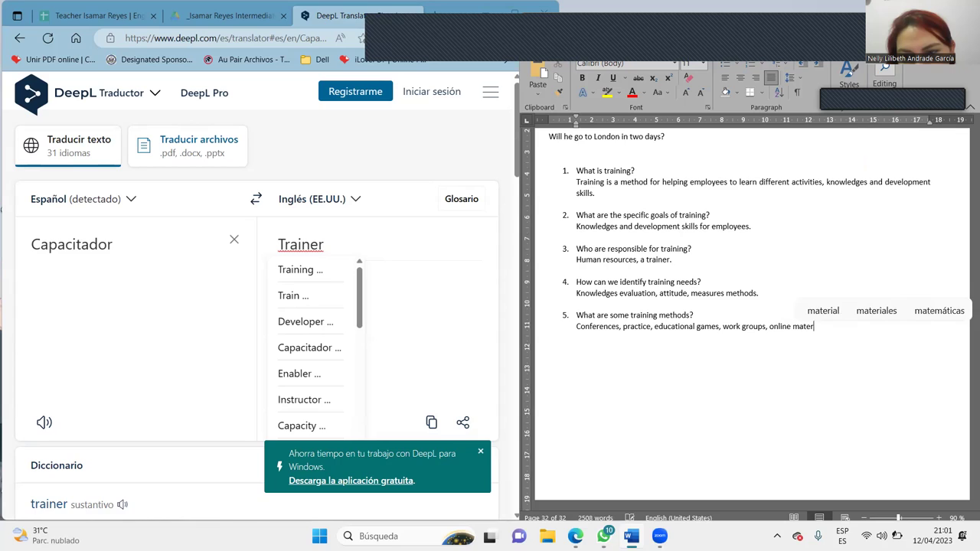
key(BackSpace)
text(re)
key(BackSpace)
key(BackSpace)
key(BackSpace)
text(erial)
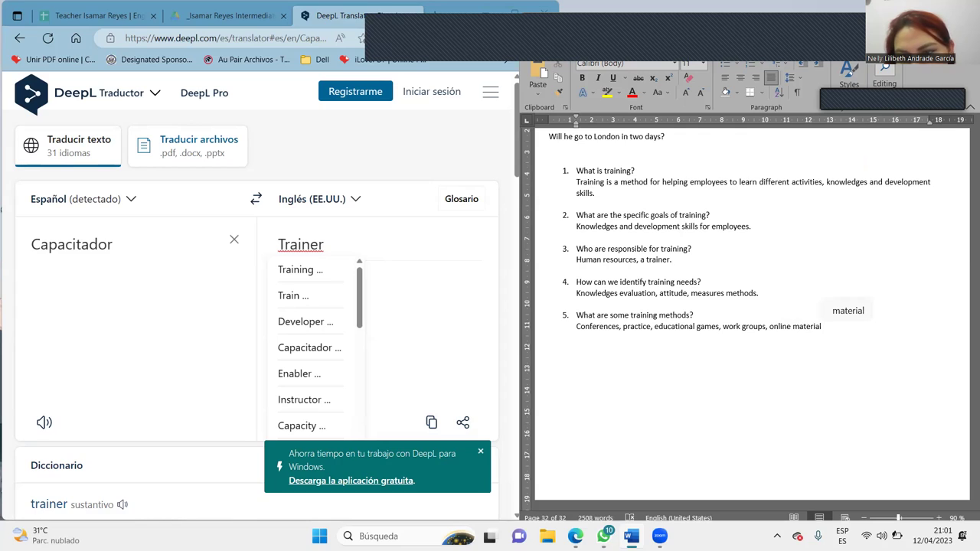
key(BackSpace)
text(.)
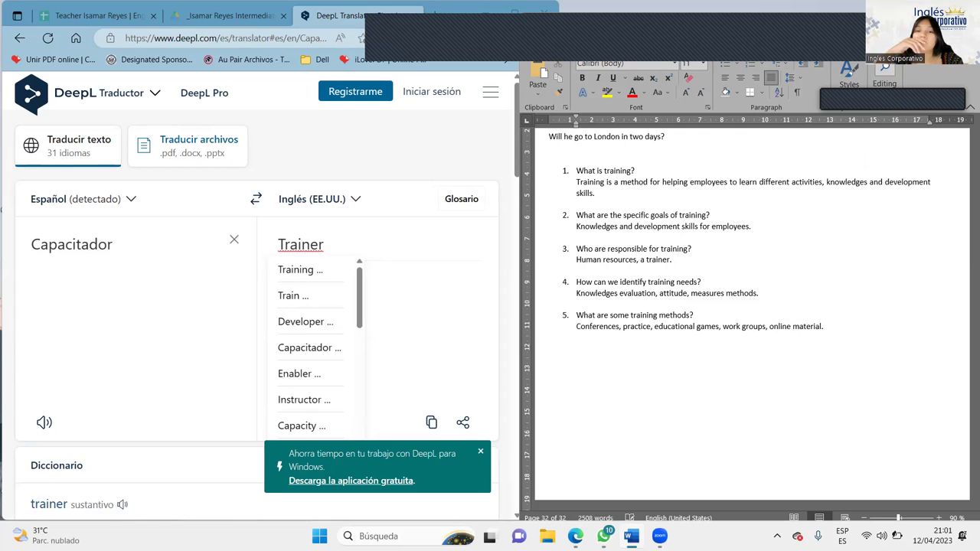
key(BackSpace)
text(,)
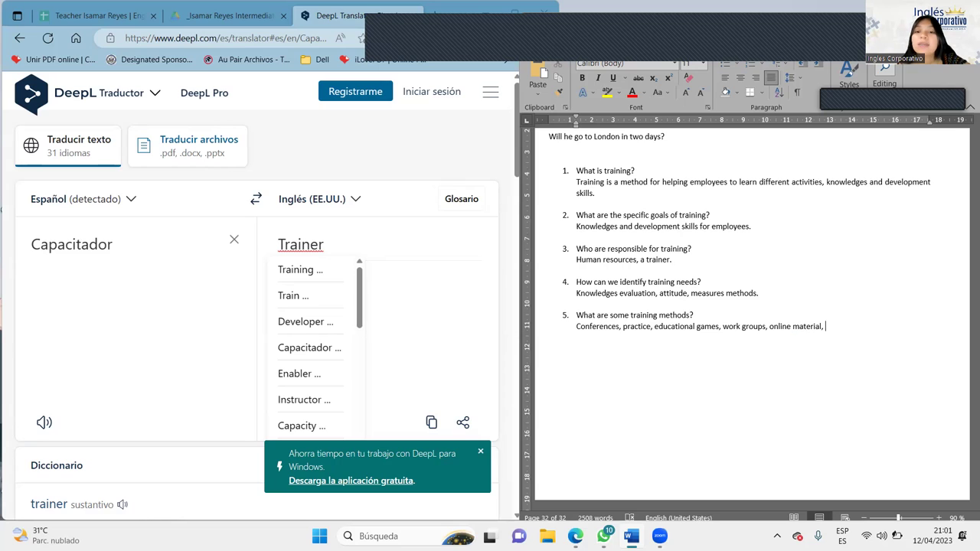
Correct "Knowledges" to "Knowledge" at the start of answer 4 on identifying training needs.
key(Up)
key(Home)
key(ctrl+Right)
key(Left)
key(BackSpace)
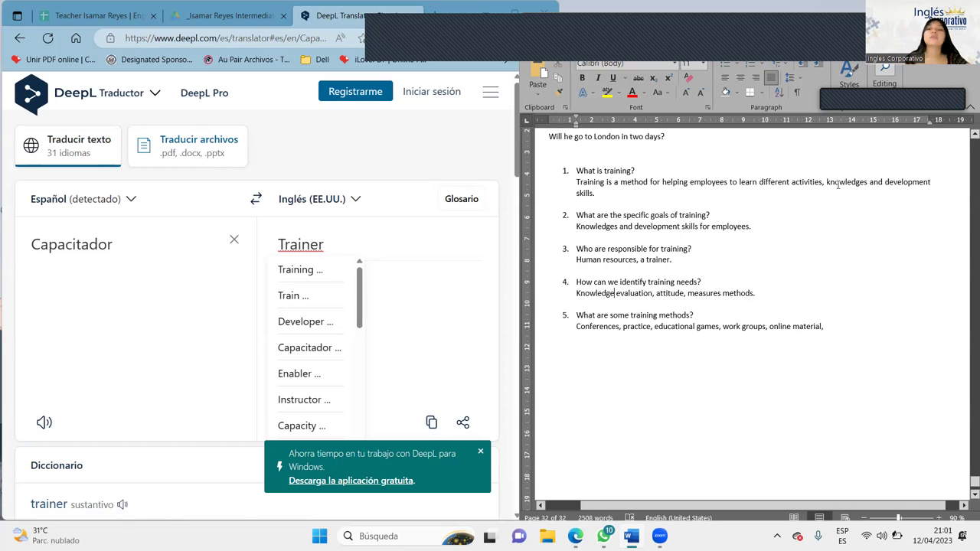
Change "knowledges" to the singular "knowledge" in answer 1 and at the start of answer 2.
click(867, 182)
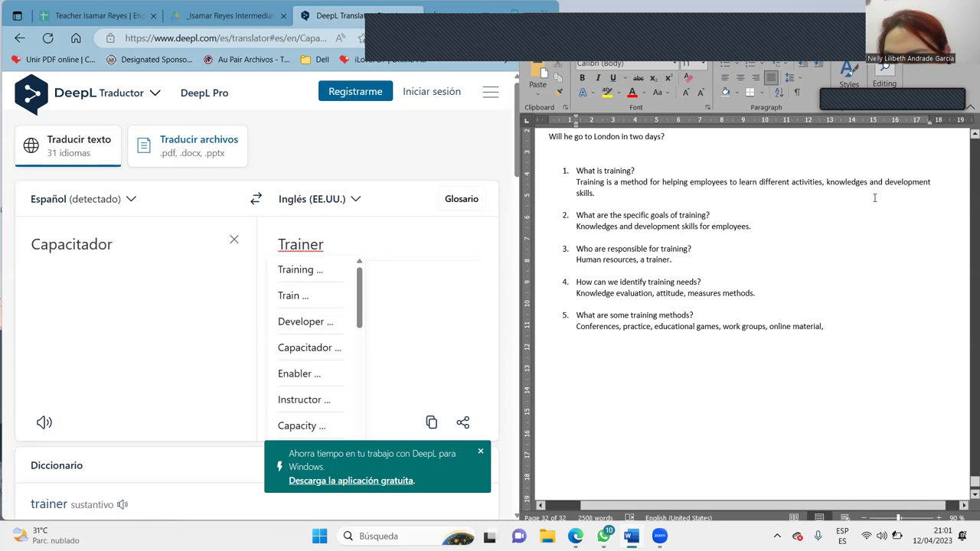
key(BackSpace)
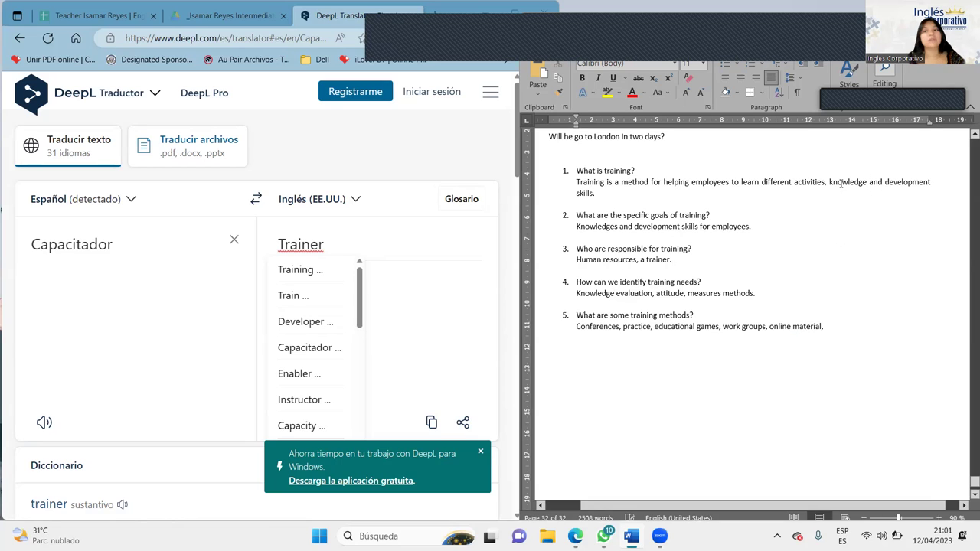
click(614, 225)
key(BackSpace)
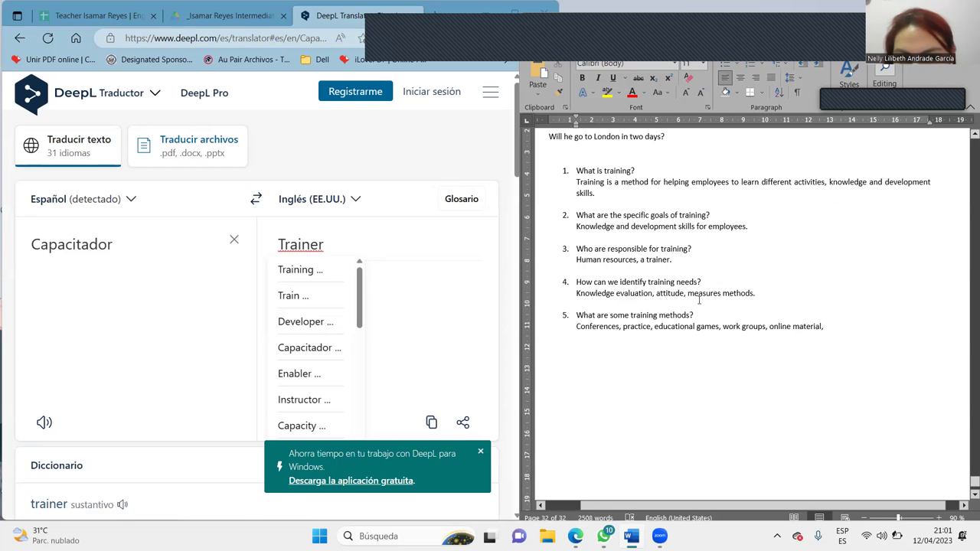
Switch from the DeepL translator to the lesson PDF open in Google Drive.
click(732, 326)
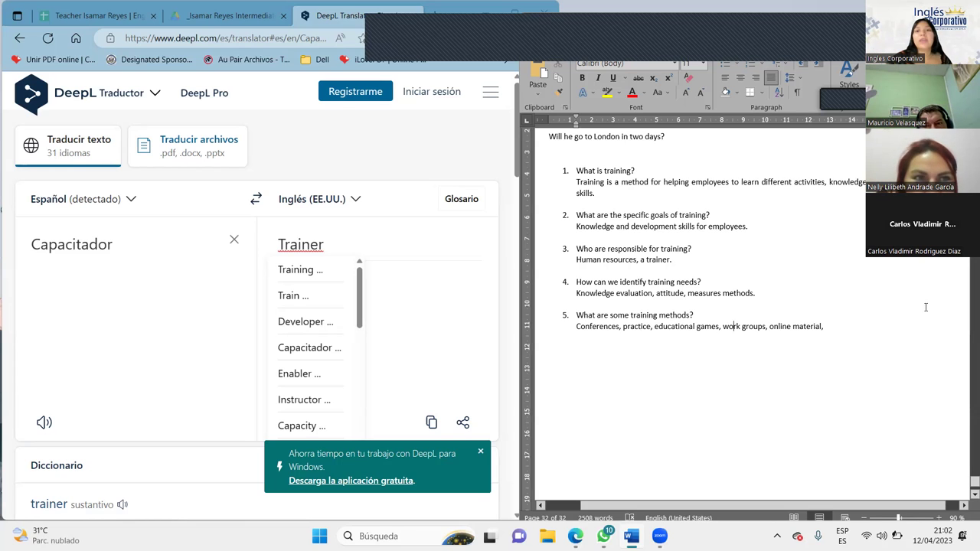
click(228, 16)
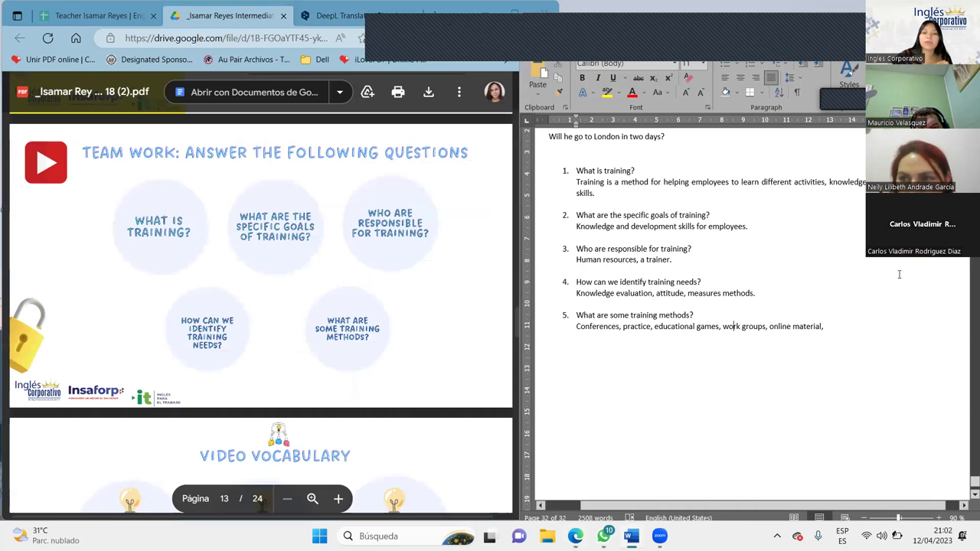